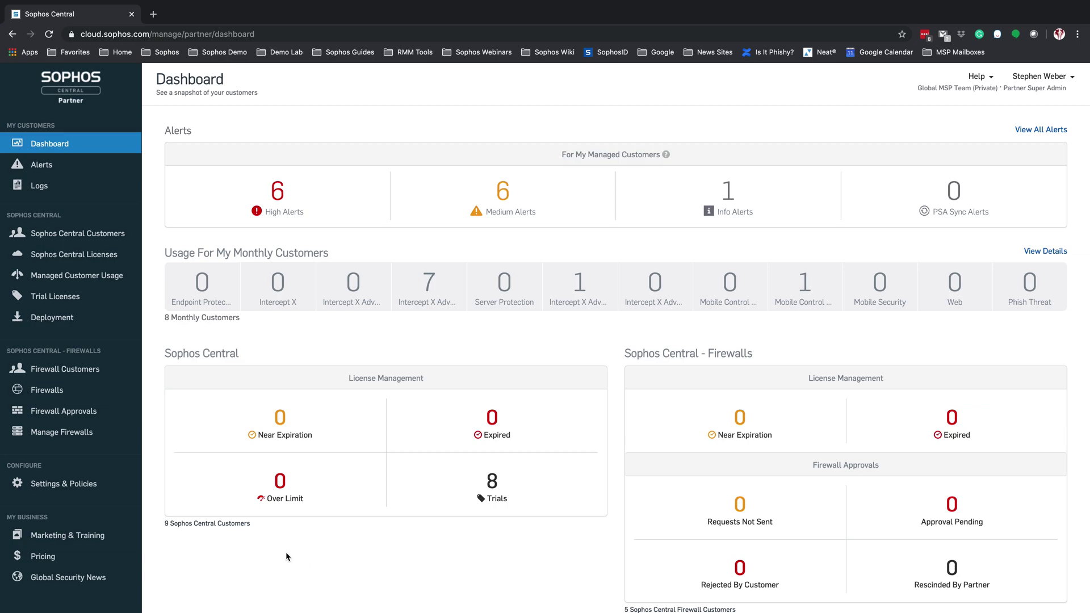
Step: Select the personal customer and launch its Sophos Central Admin console in a new tab
{"action": "left_click", "coordinate": [91, 276]}
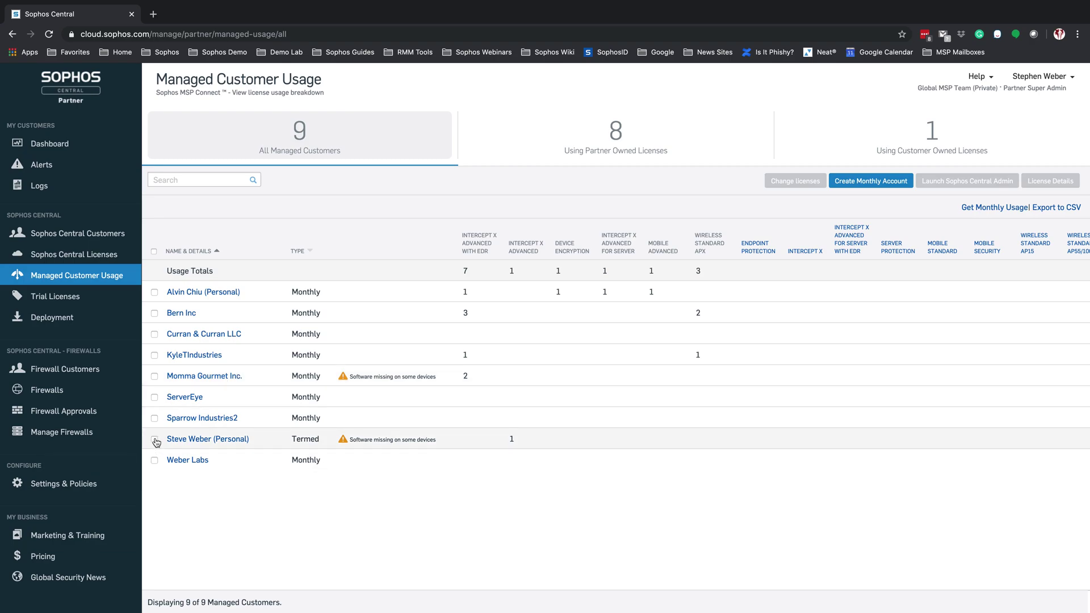
{"action": "left_click", "coordinate": [156, 441]}
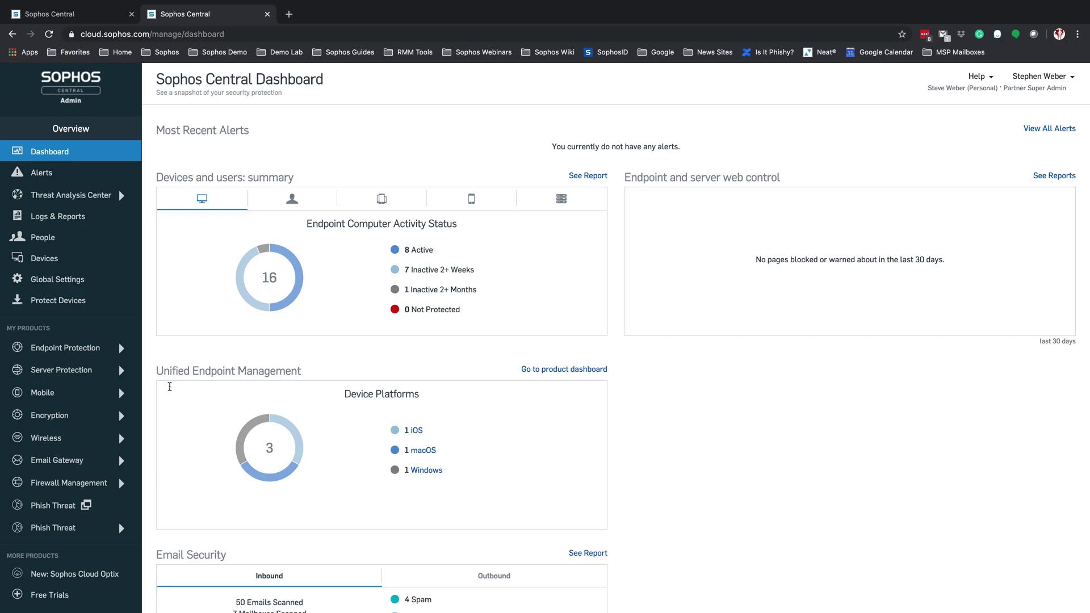
Step: Go to the customer's Firewall Management and list its managed firewalls
{"action": "left_click", "coordinate": [74, 483]}
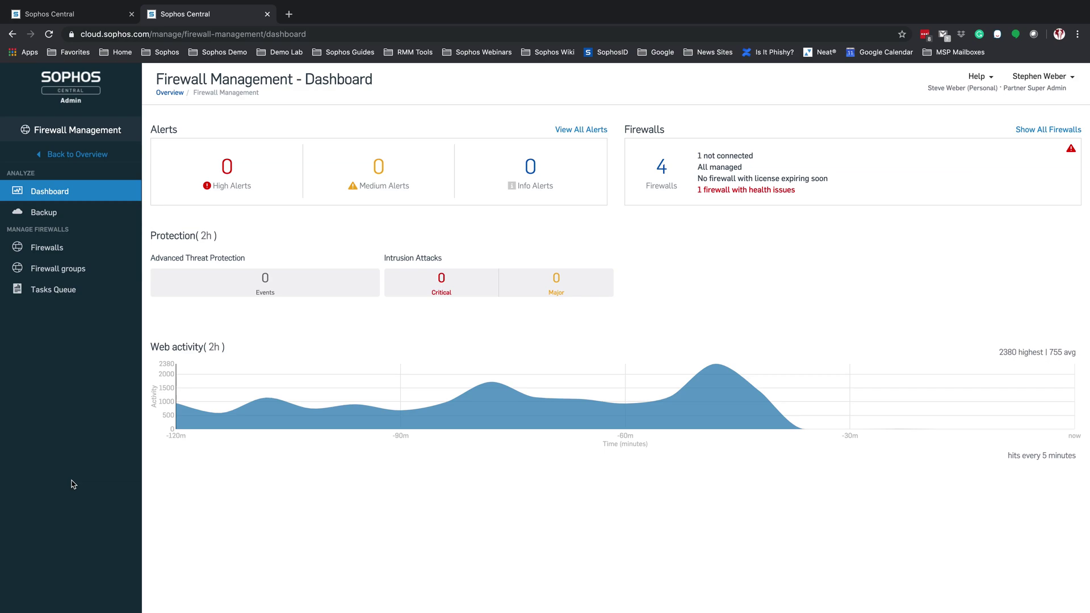
{"action": "left_click", "coordinate": [50, 249]}
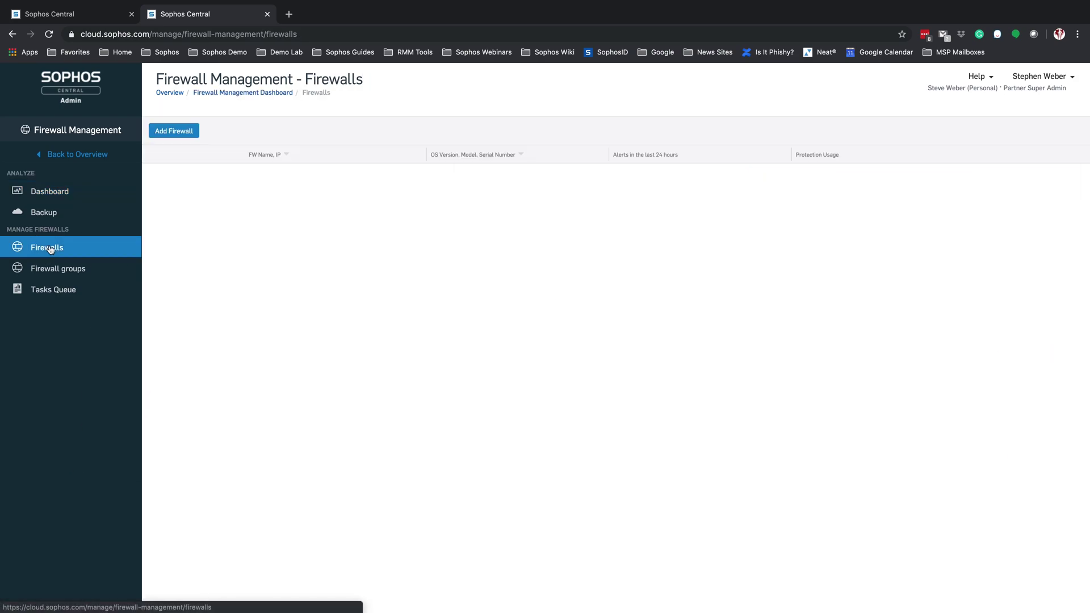
Step: Start adding a new, unconfigured firewall and paste in its device serial number
{"action": "left_click", "coordinate": [175, 135]}
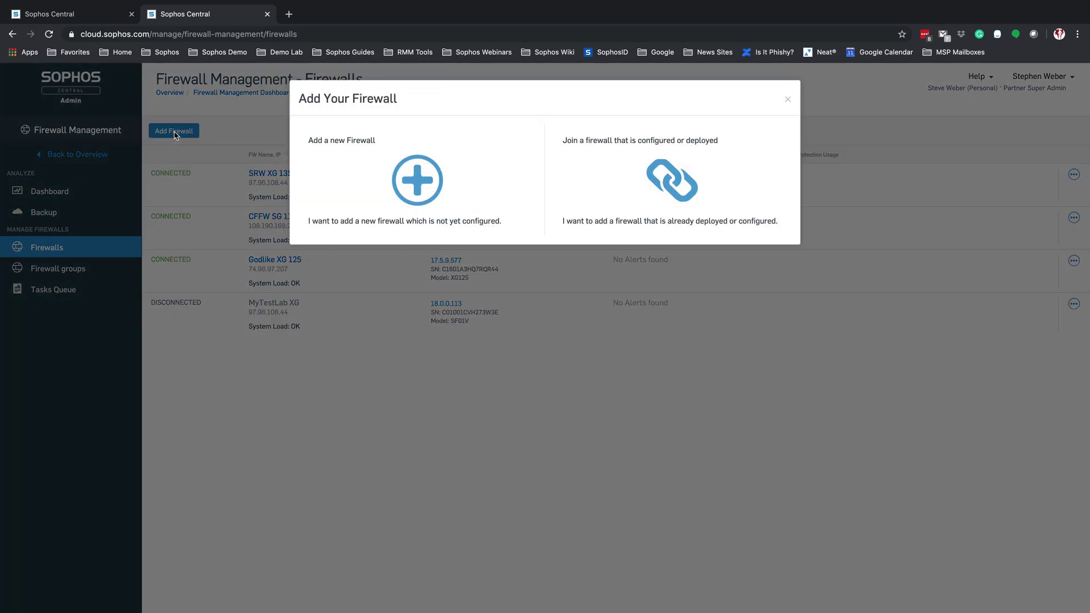
{"action": "left_click", "coordinate": [424, 187]}
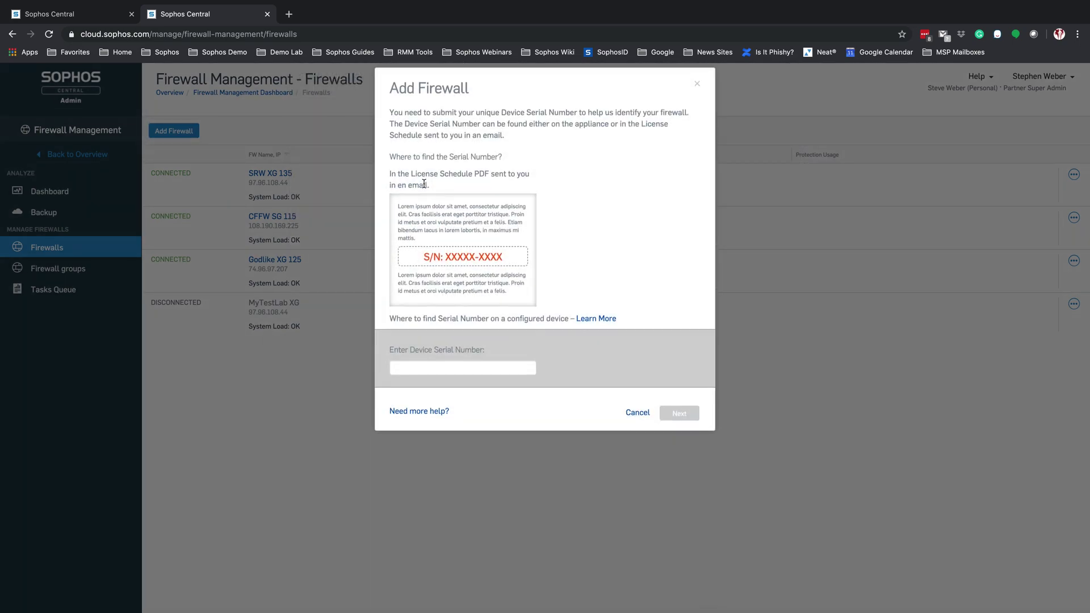
{"action": "left_click", "coordinate": [423, 381]}
{"action": "key", "text": "super+v"}
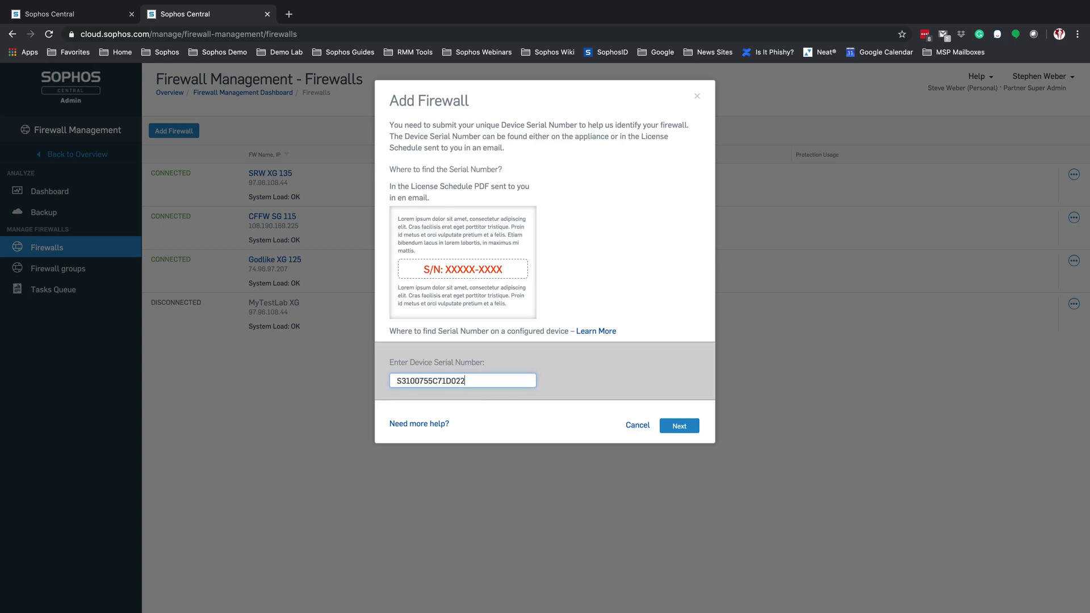
Step: Submit the serial number and switch the SG330's registration to the other MySophos account
{"action": "left_click", "coordinate": [679, 426]}
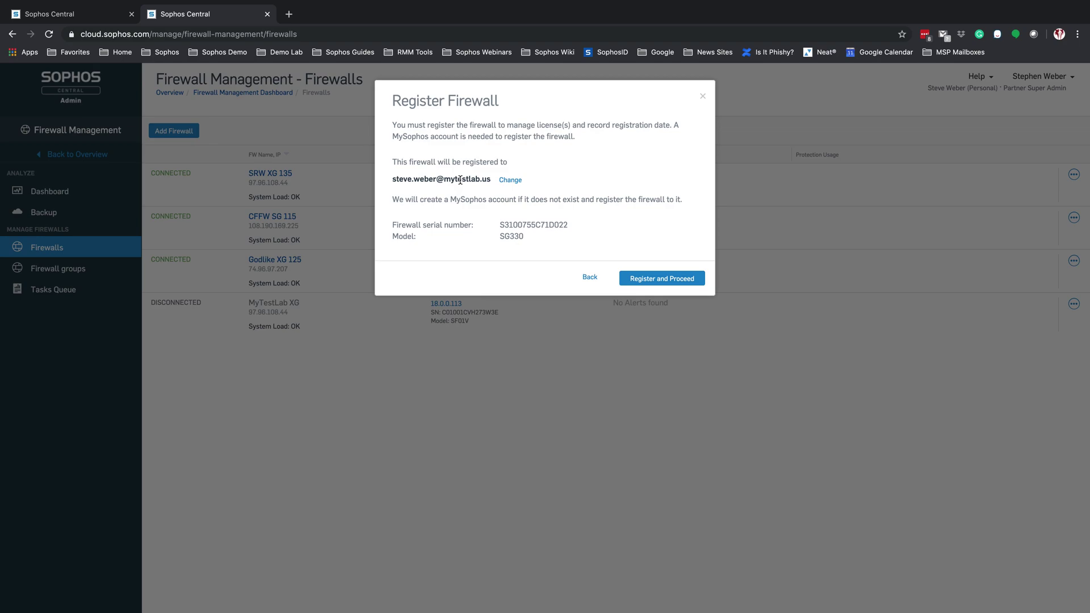
{"action": "left_click", "coordinate": [510, 181]}
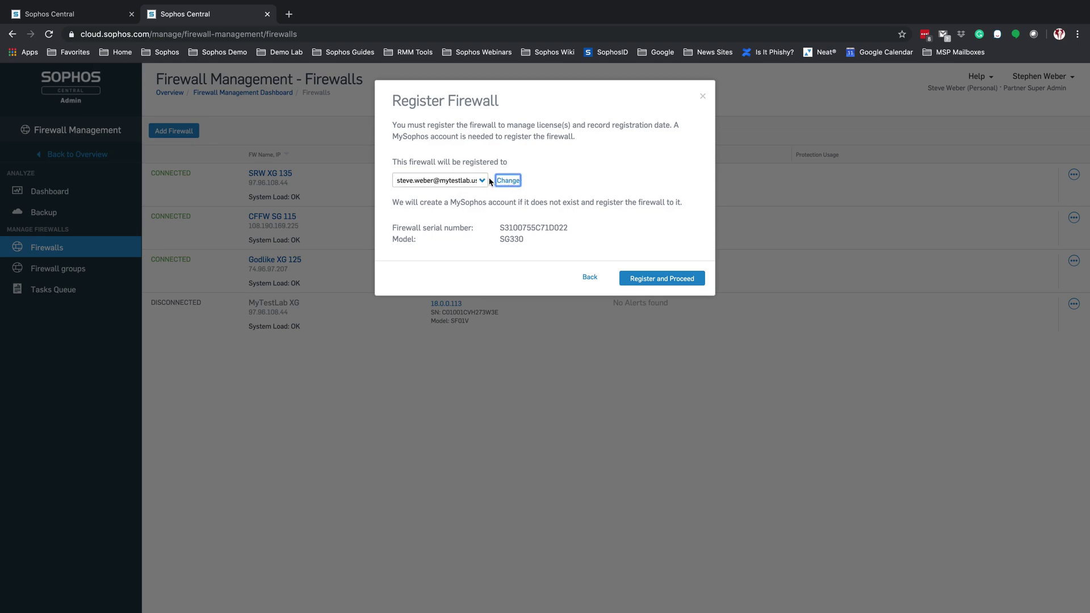
{"action": "left_click", "coordinate": [482, 181]}
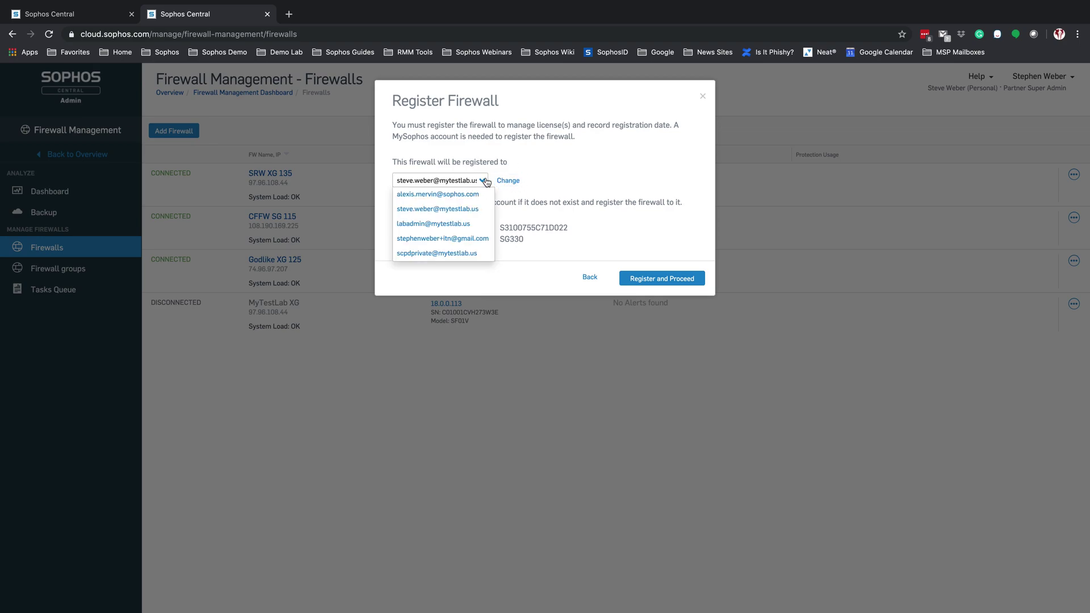
{"action": "left_click", "coordinate": [450, 254]}
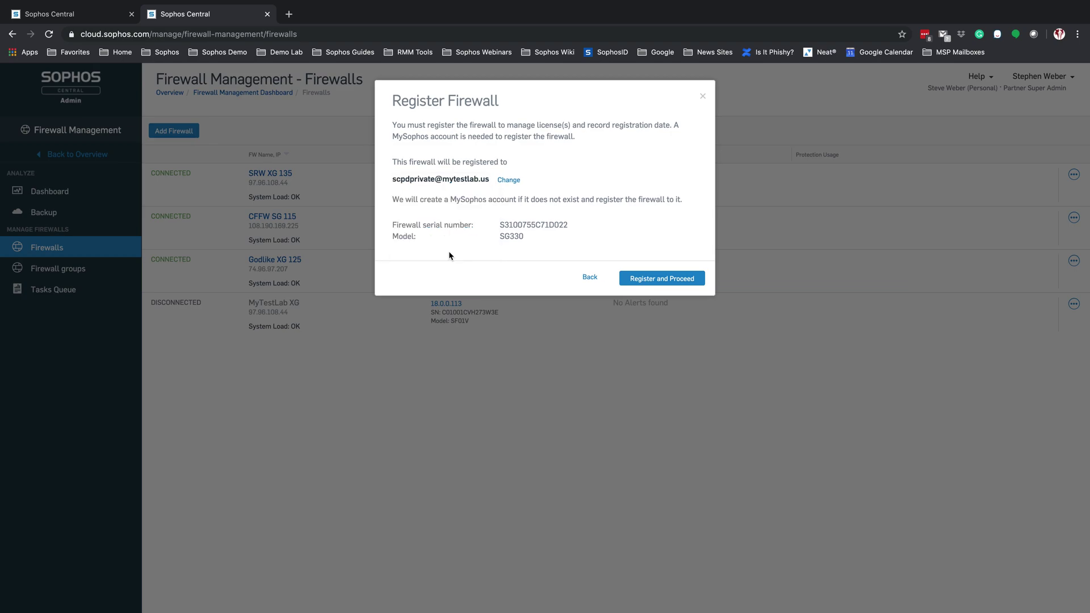
Step: Register the SG330 firewall to the chosen MySophos account and proceed
{"action": "left_click", "coordinate": [659, 280]}
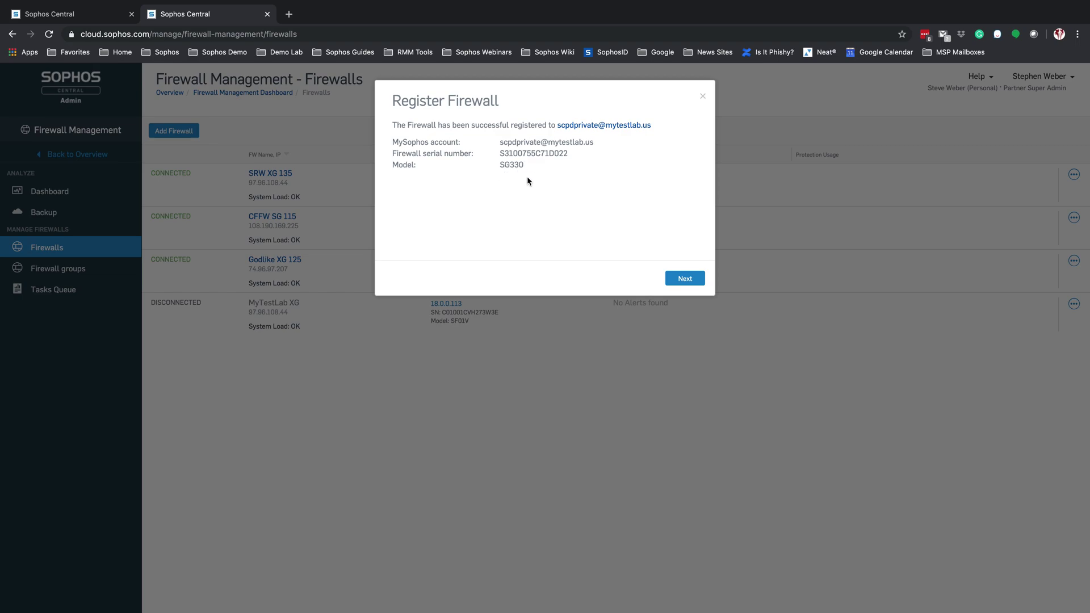
Step: Accept the licence agreement and keep the firewall's name and America/New_York time zone
{"action": "left_click", "coordinate": [685, 279]}
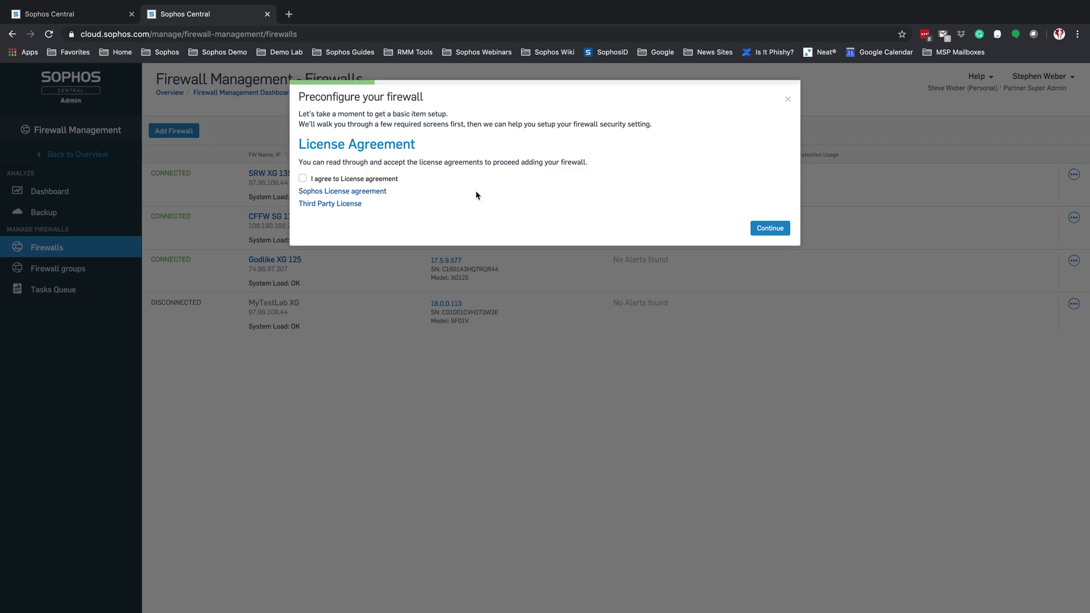
{"action": "left_click", "coordinate": [303, 178]}
{"action": "left_click", "coordinate": [764, 229]}
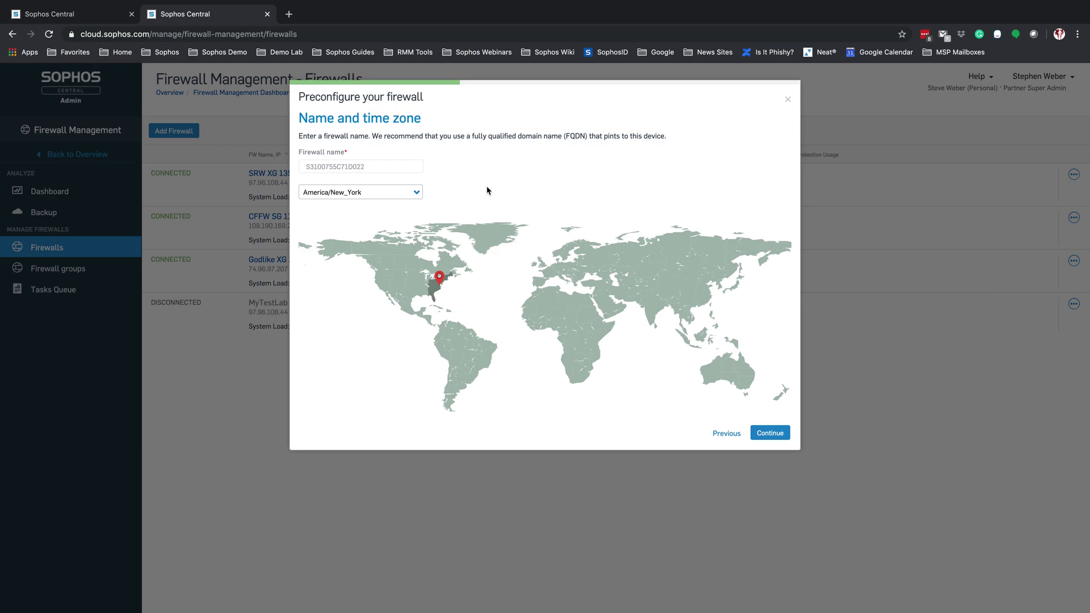
{"action": "left_click", "coordinate": [390, 169]}
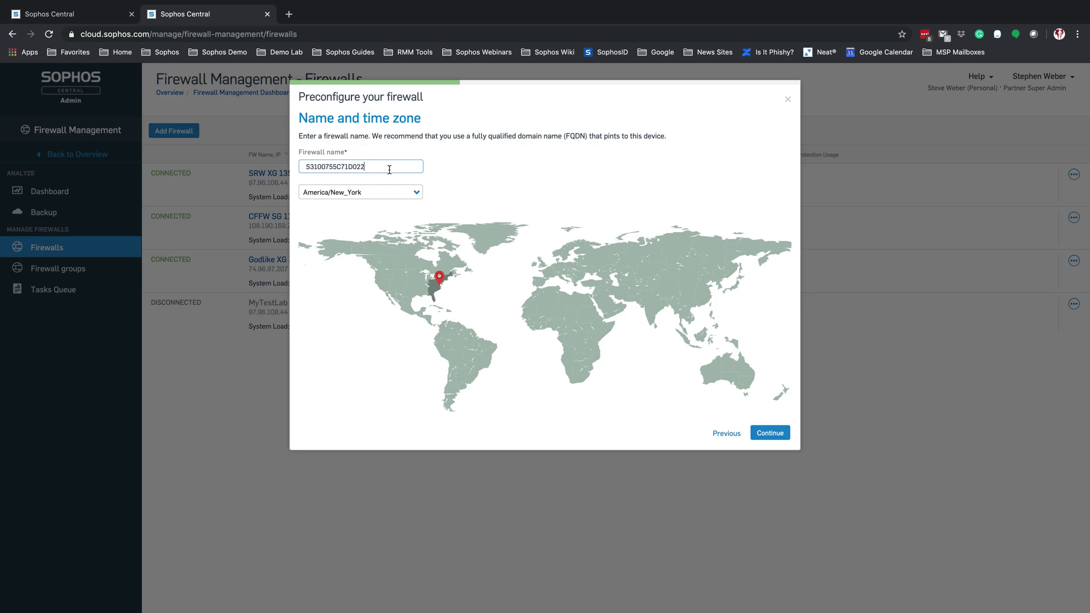
{"action": "left_click", "coordinate": [772, 433]}
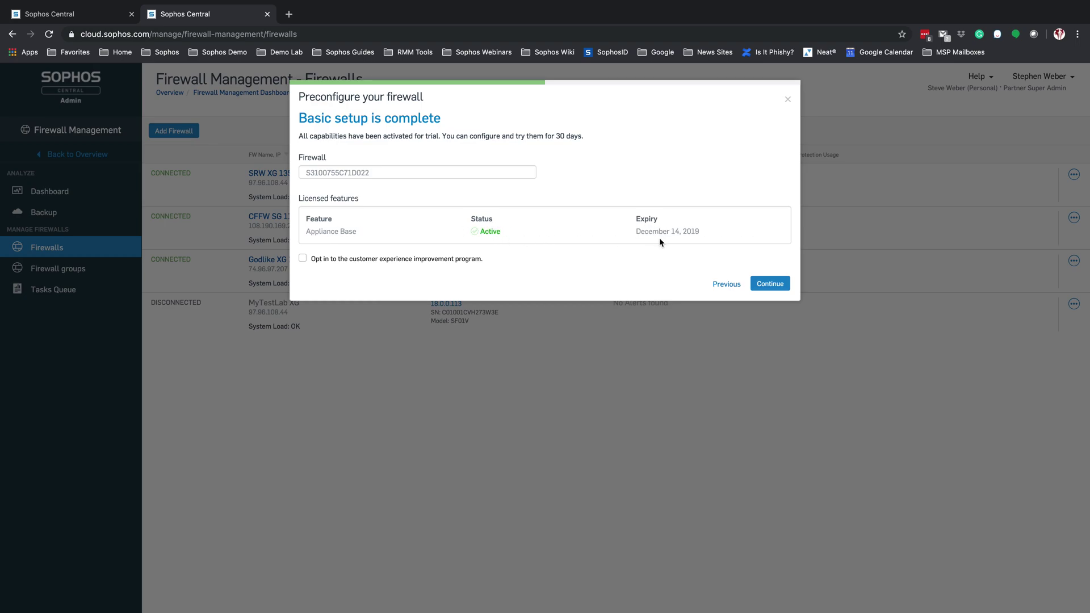
{"action": "left_click", "coordinate": [770, 284]}
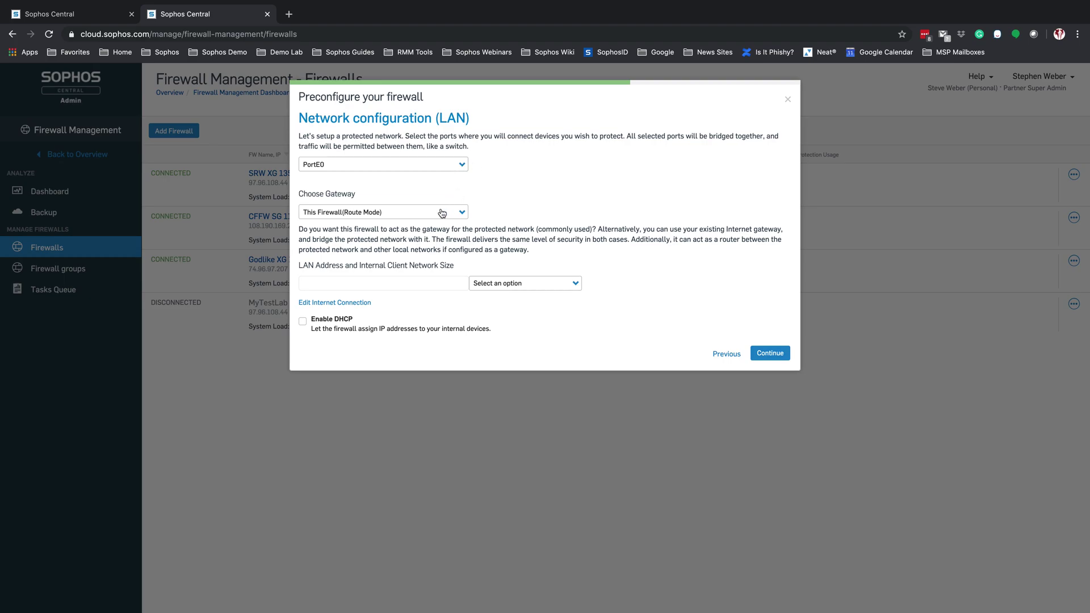
Step: Set the LAN to 192.168.1.1 /24 with the firewall as Route Mode gateway and DHCP on
{"action": "left_click", "coordinate": [453, 213]}
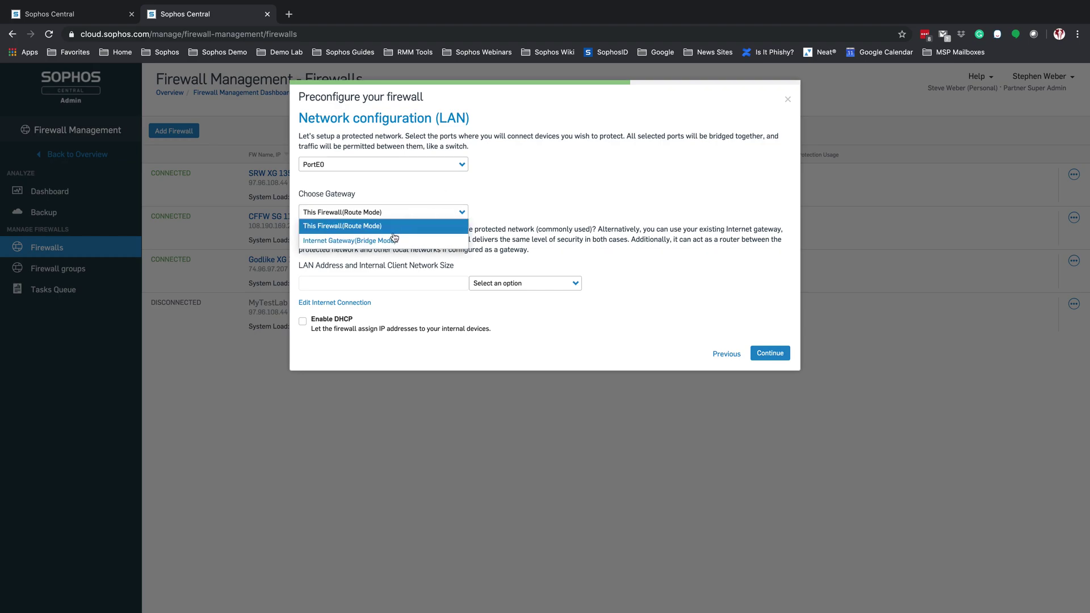
{"action": "left_click", "coordinate": [518, 206]}
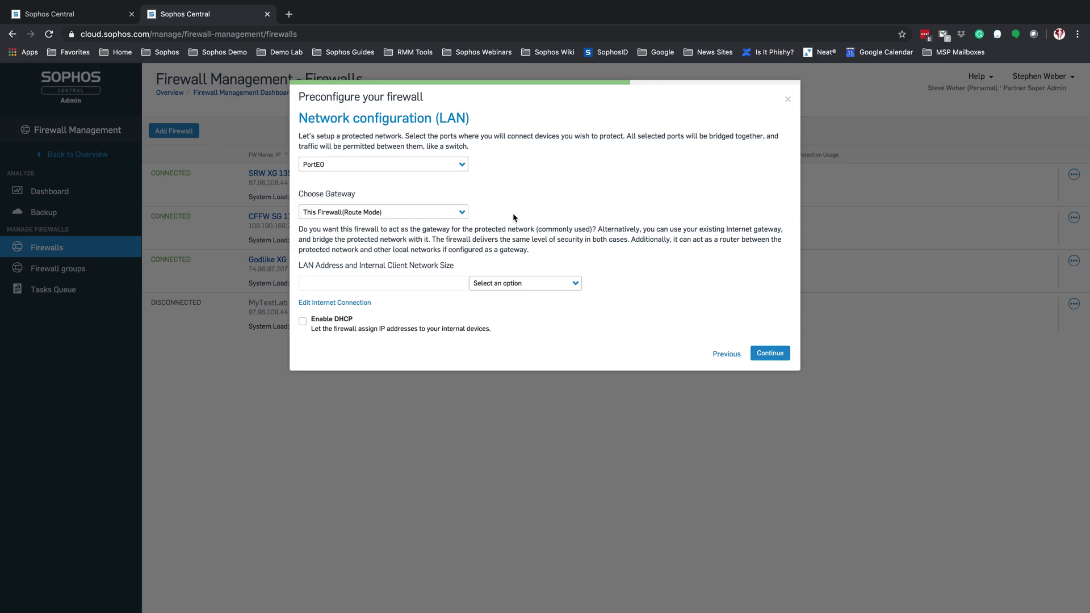
{"action": "left_click", "coordinate": [382, 283]}
{"action": "type", "text": "19"}
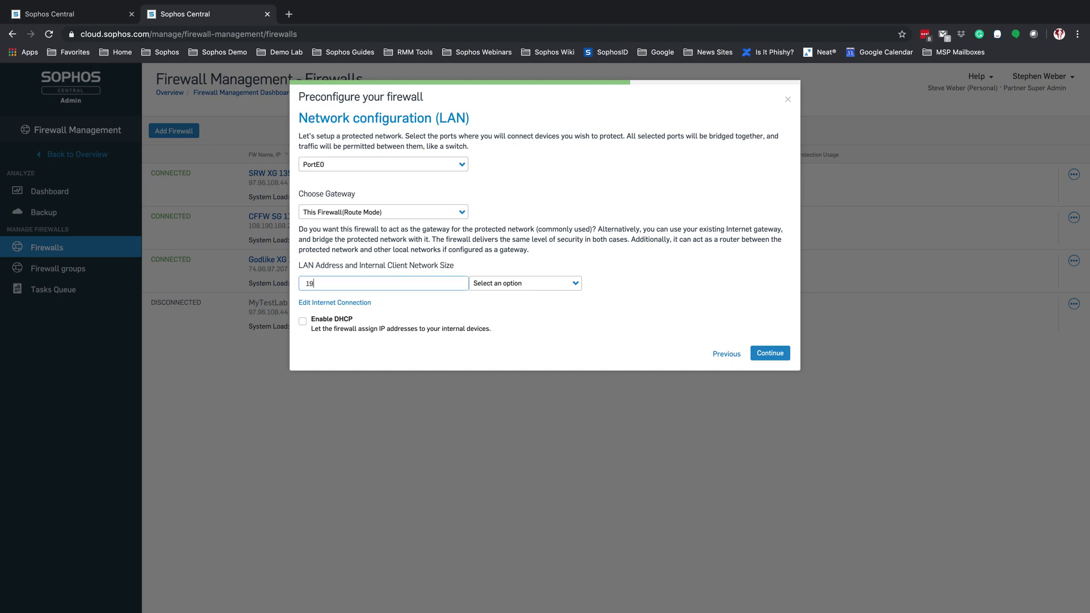
{"action": "type", "text": "2.168.1.1"}
{"action": "left_click", "coordinate": [534, 286]}
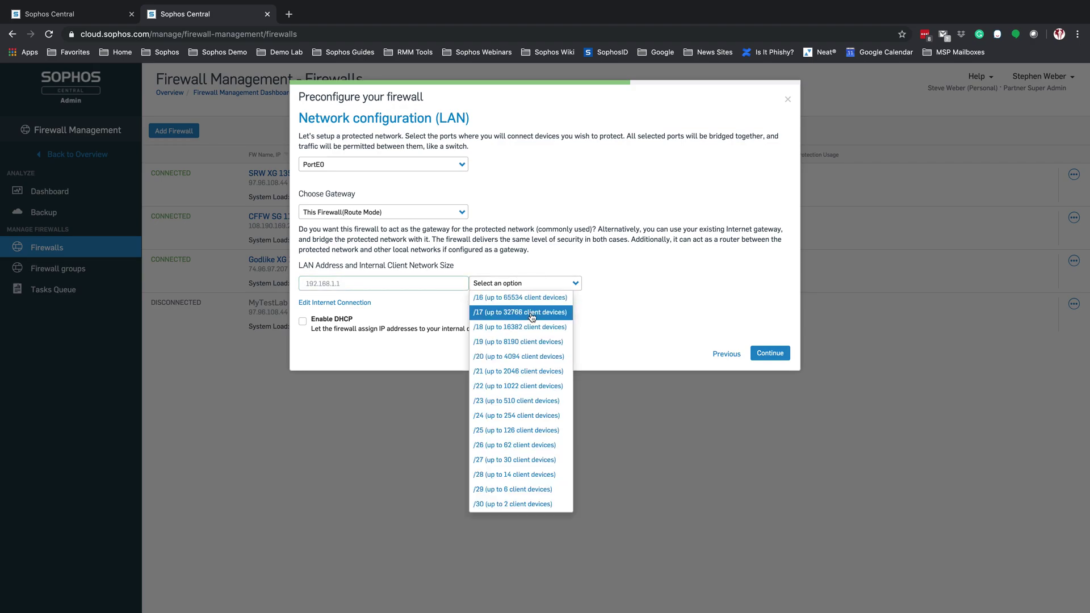
{"action": "left_click", "coordinate": [485, 418]}
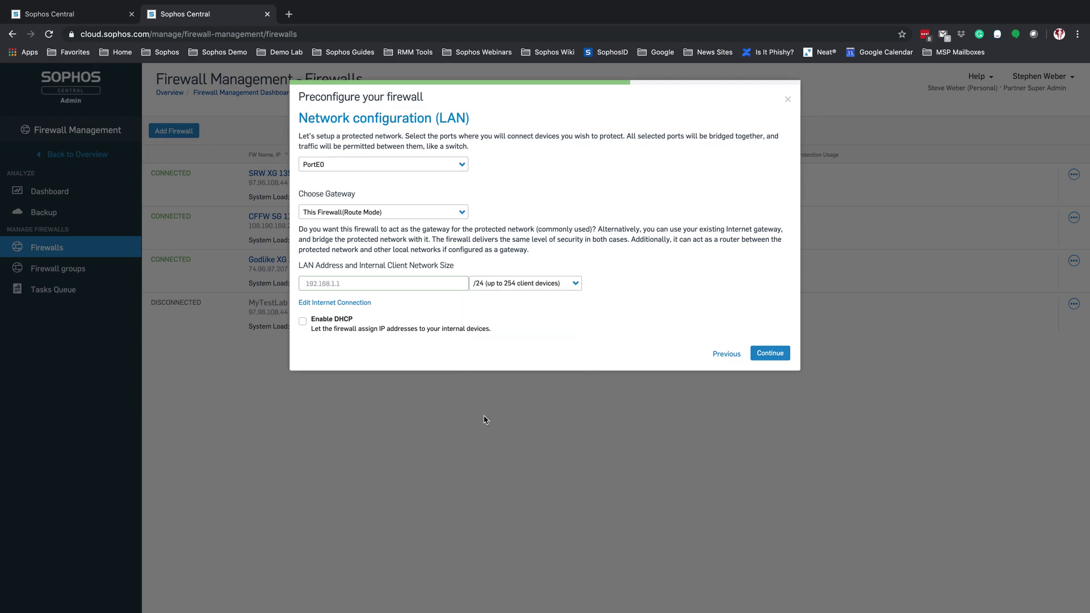
{"action": "left_click", "coordinate": [303, 322]}
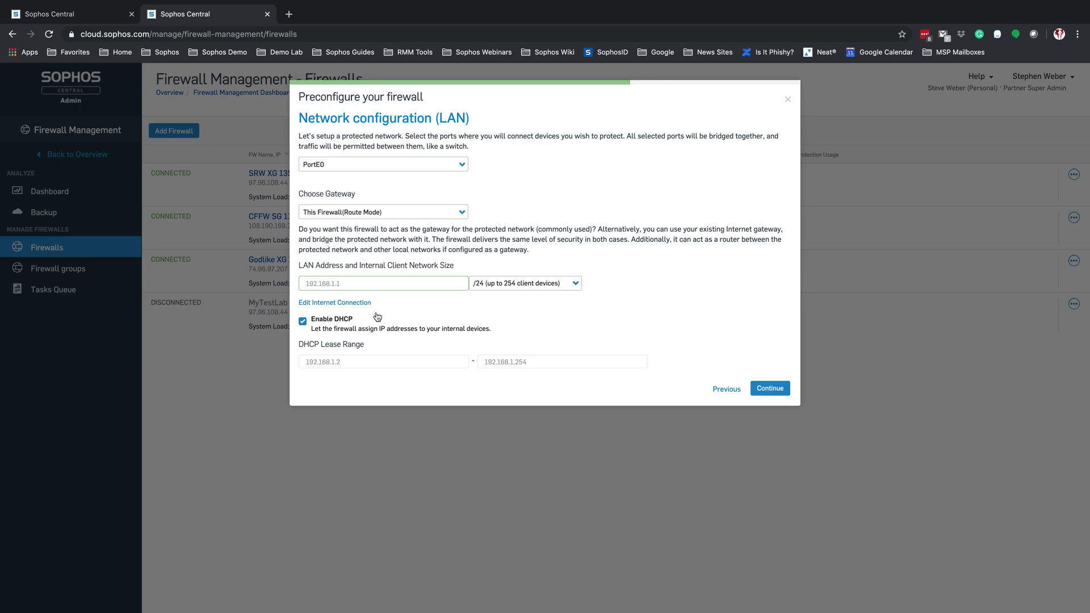
Step: Keep the internet interface on Dynamic IP Address, discard manual configuration, and continue
{"action": "left_click", "coordinate": [343, 307]}
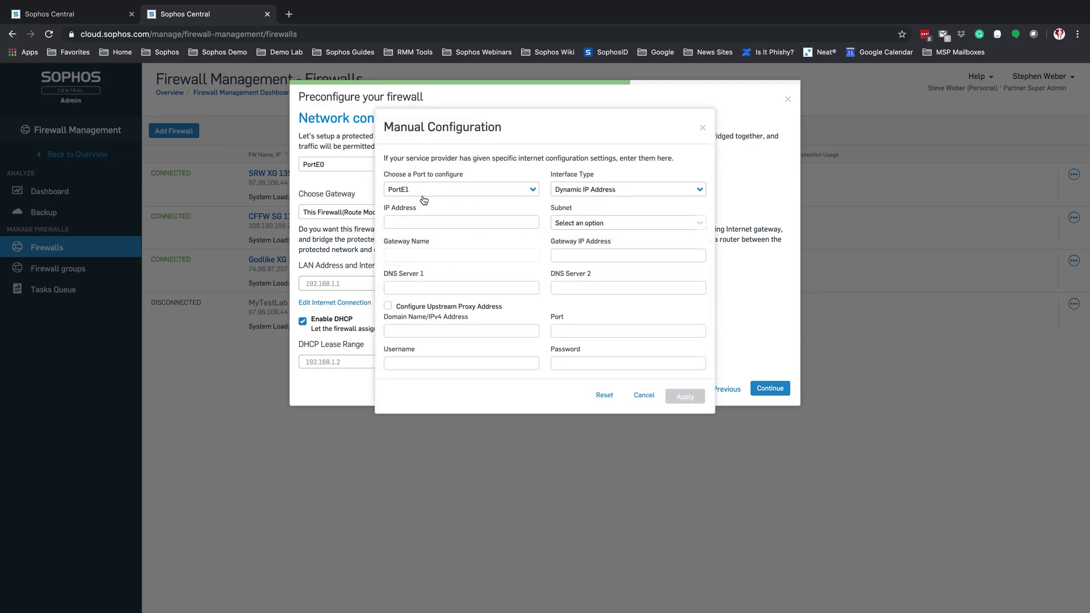
{"action": "left_click", "coordinate": [636, 191]}
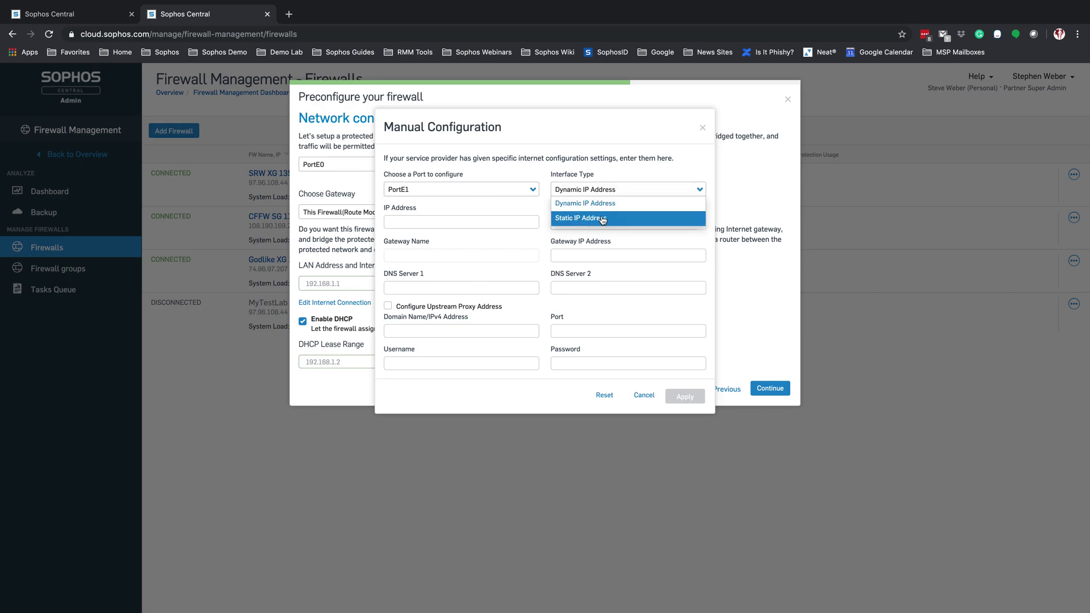
{"action": "left_click", "coordinate": [632, 182]}
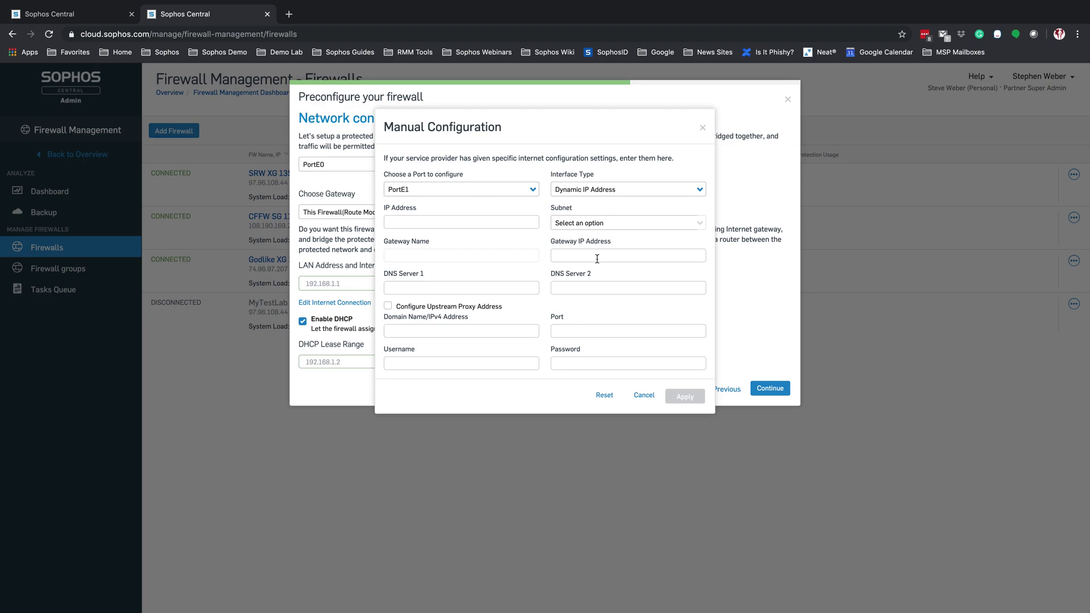
{"action": "left_click", "coordinate": [644, 395]}
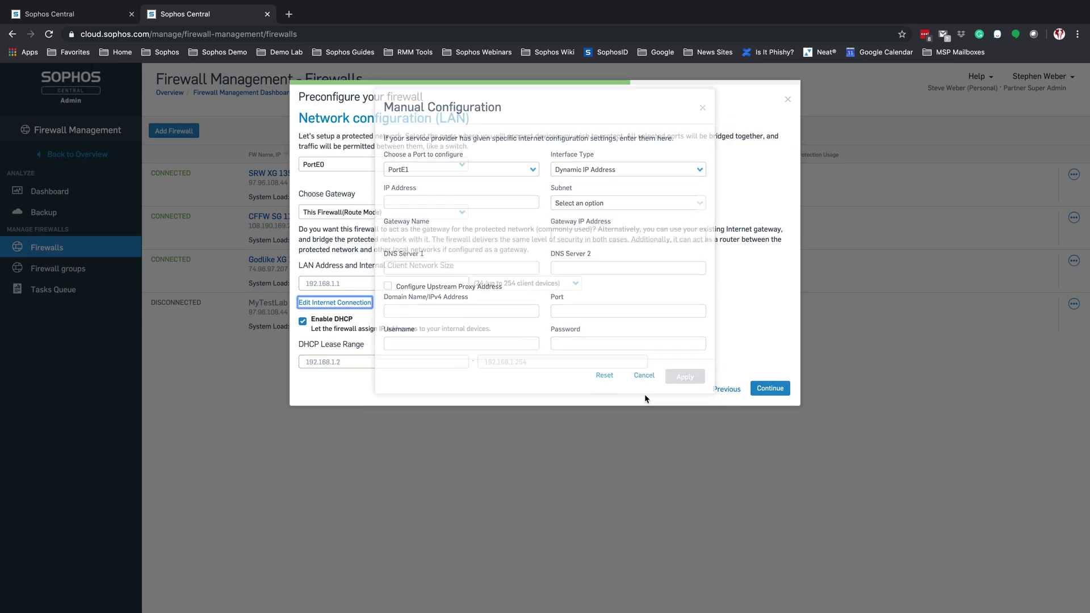
{"action": "left_click", "coordinate": [762, 391]}
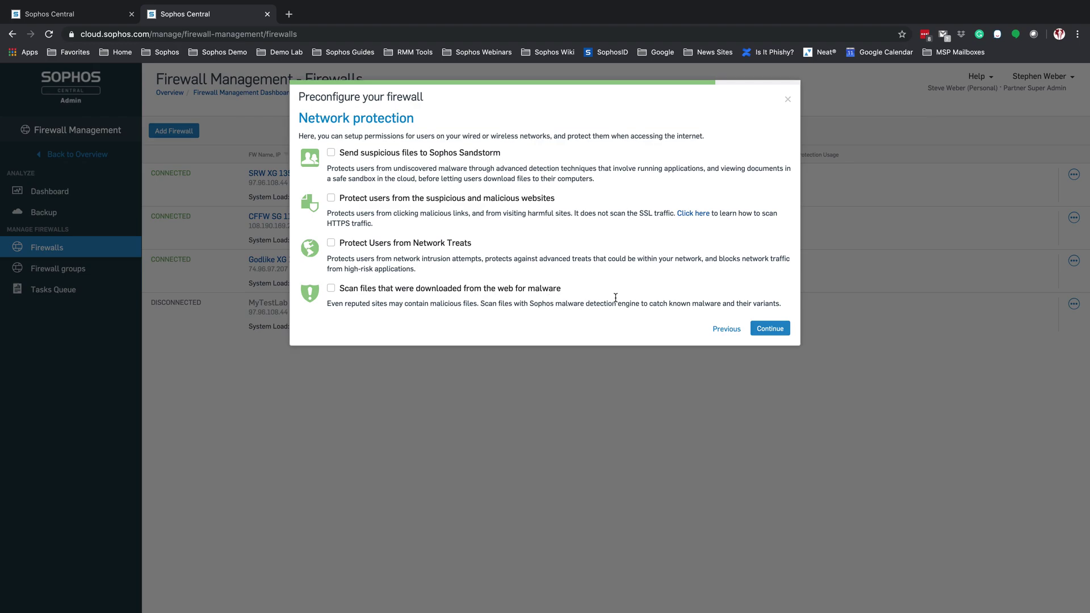
Step: Leave all four network protection options unchecked and finish after reviewing the configuration summary
{"action": "left_click", "coordinate": [766, 330]}
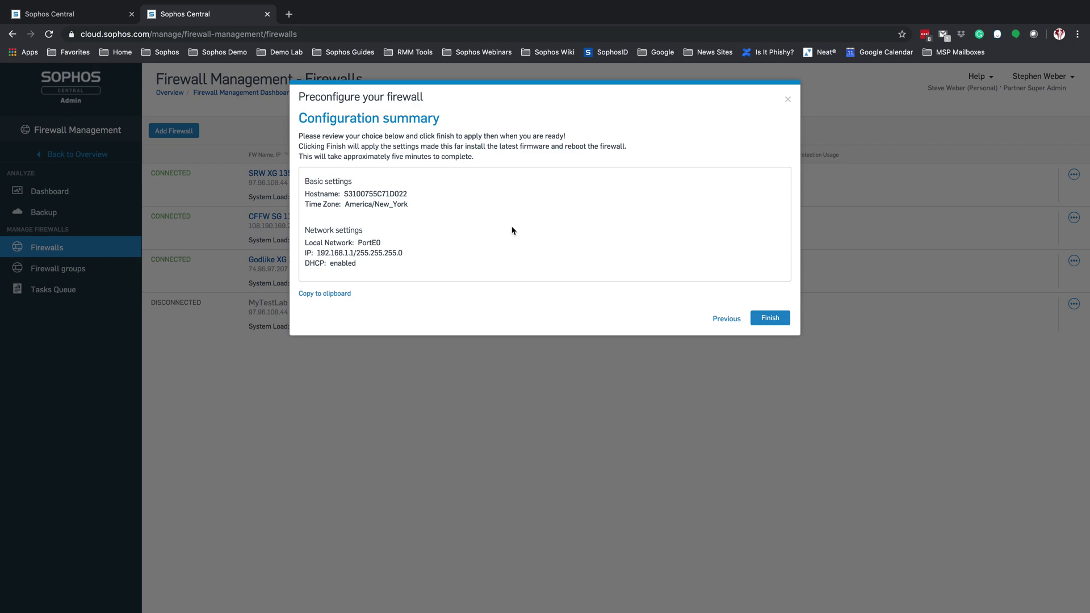
{"action": "left_click", "coordinate": [770, 318]}
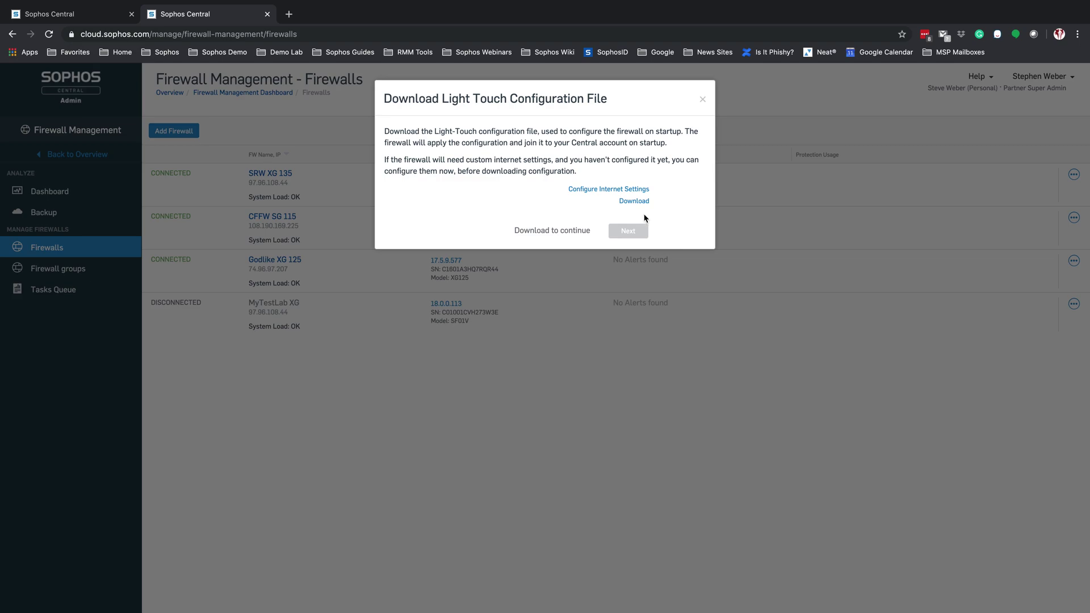
Step: Download the light-touch .config file, save it to the Desktop, and continue to deployment
{"action": "left_click", "coordinate": [629, 202]}
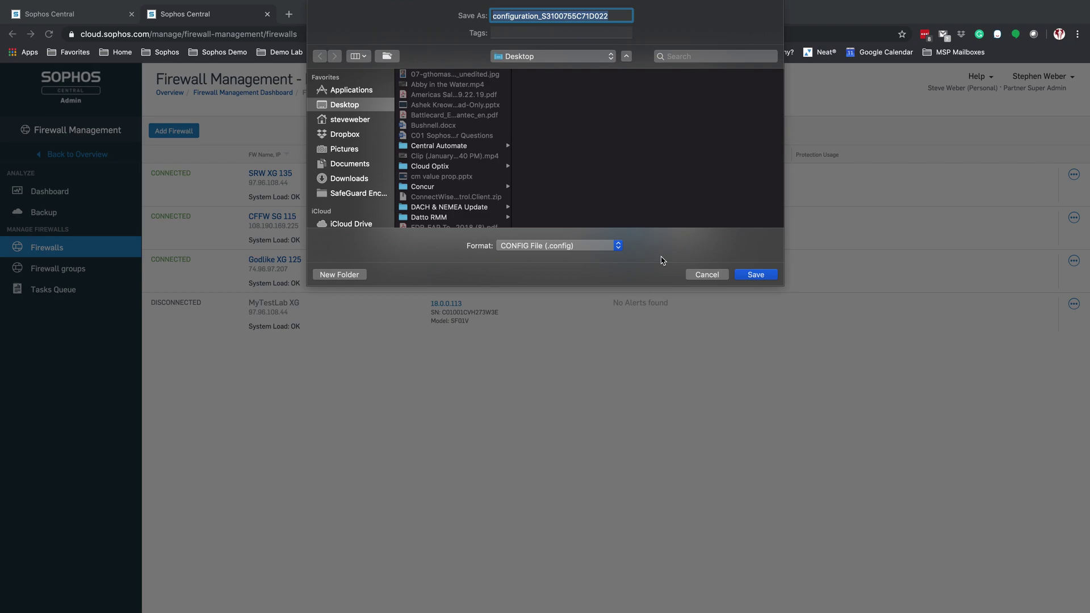
{"action": "left_click", "coordinate": [755, 276]}
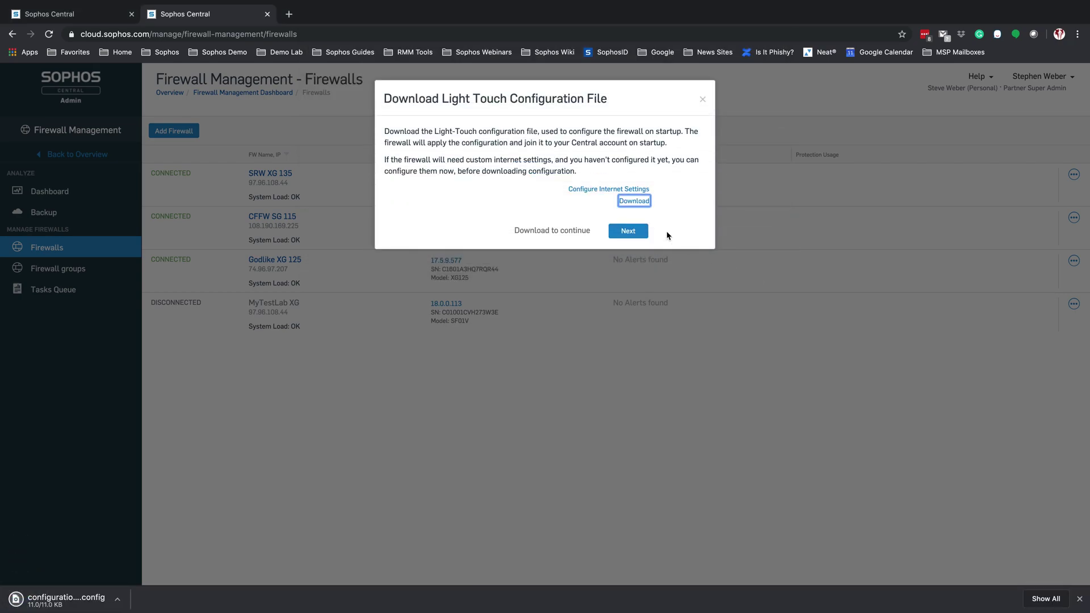
{"action": "left_click", "coordinate": [626, 232]}
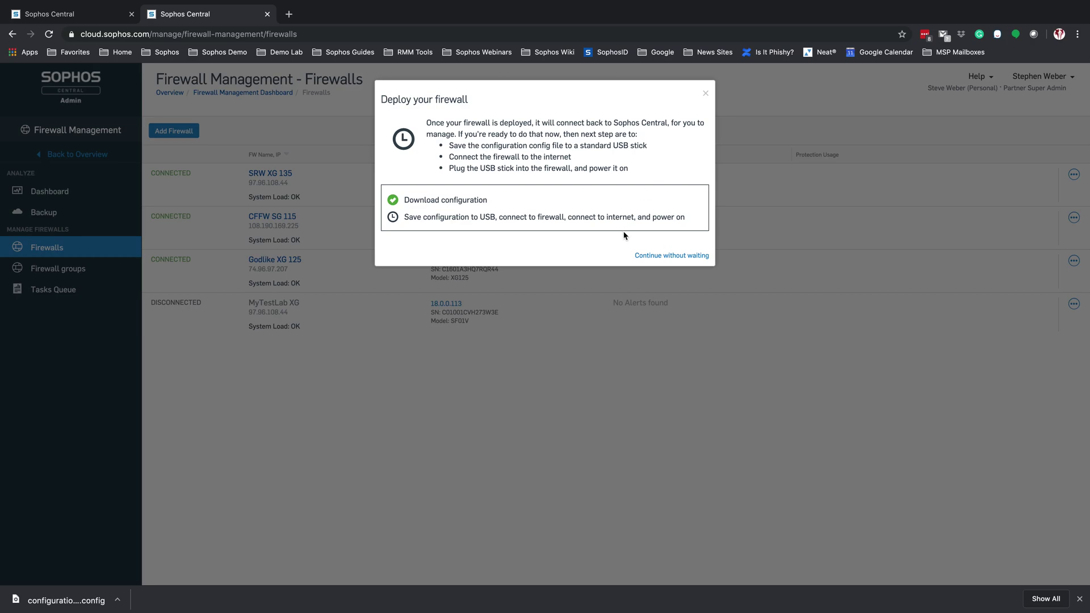
Step: Skip the deployment wait and go back to the firewall list
{"action": "left_click", "coordinate": [666, 257]}
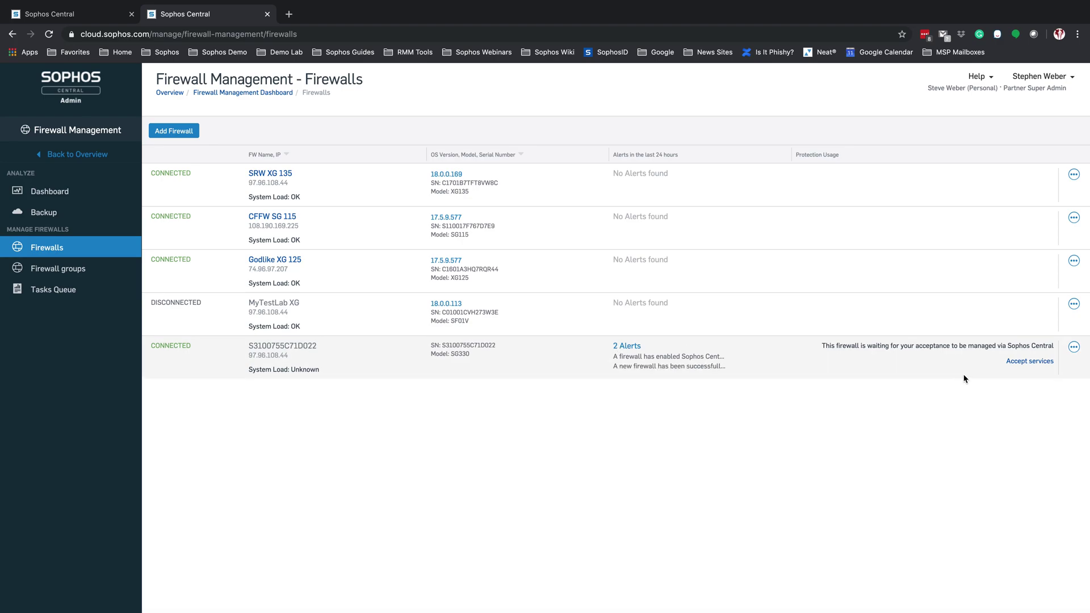
Step: Accept services for the newly connected SG330 firewall
{"action": "left_click", "coordinate": [1024, 364]}
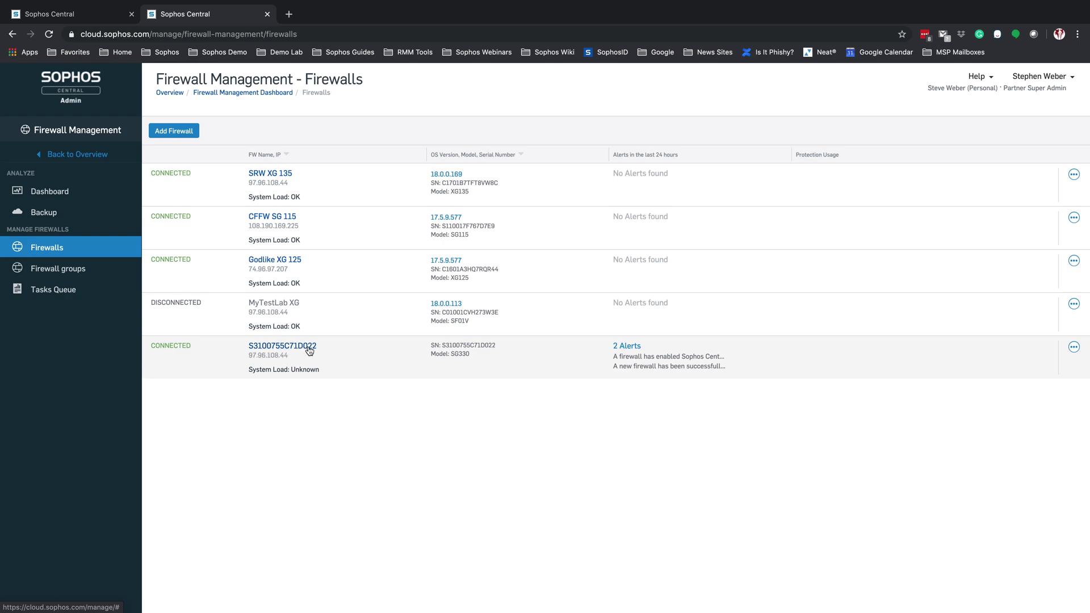
Step: Rename the new SG330 firewall to 'Demo' from its row menu
{"action": "left_click", "coordinate": [1073, 347]}
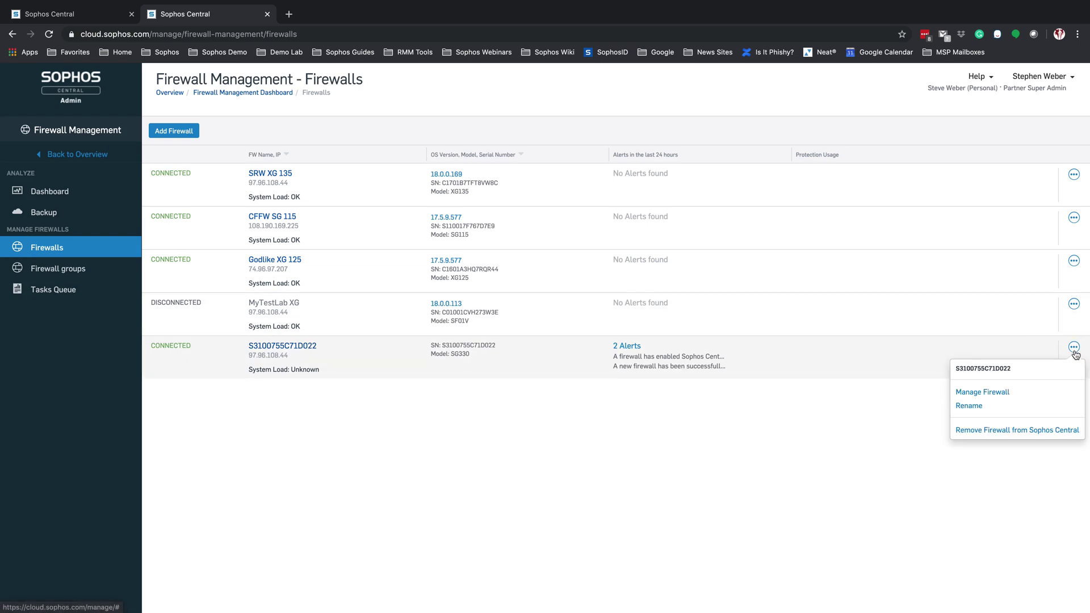
{"action": "left_click", "coordinate": [980, 406]}
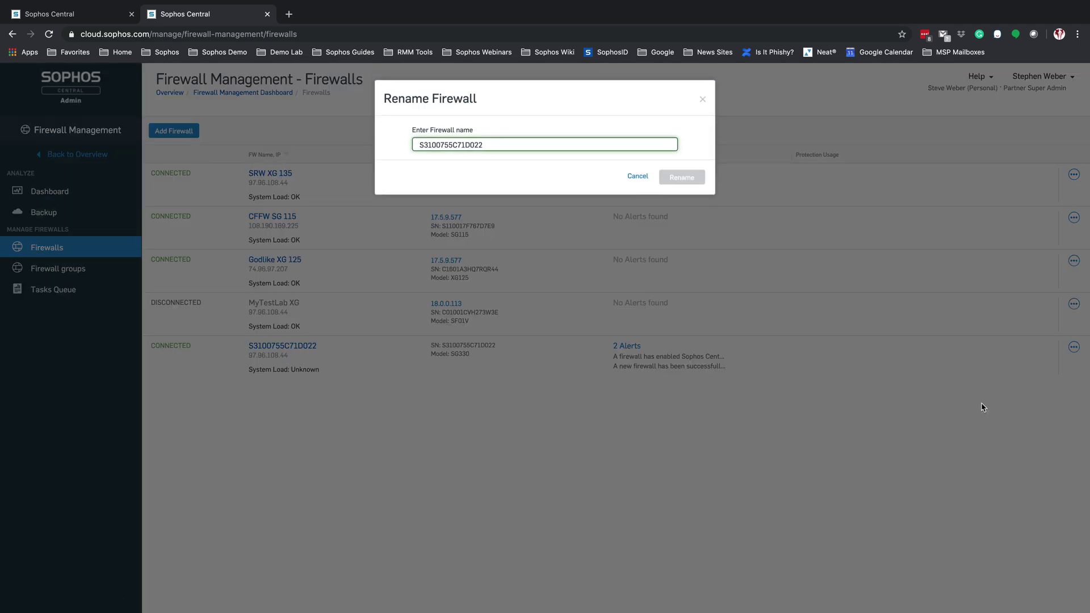
{"action": "double_click", "coordinate": [497, 142]}
{"action": "type", "text": "Demo"}
{"action": "left_click", "coordinate": [680, 178]}
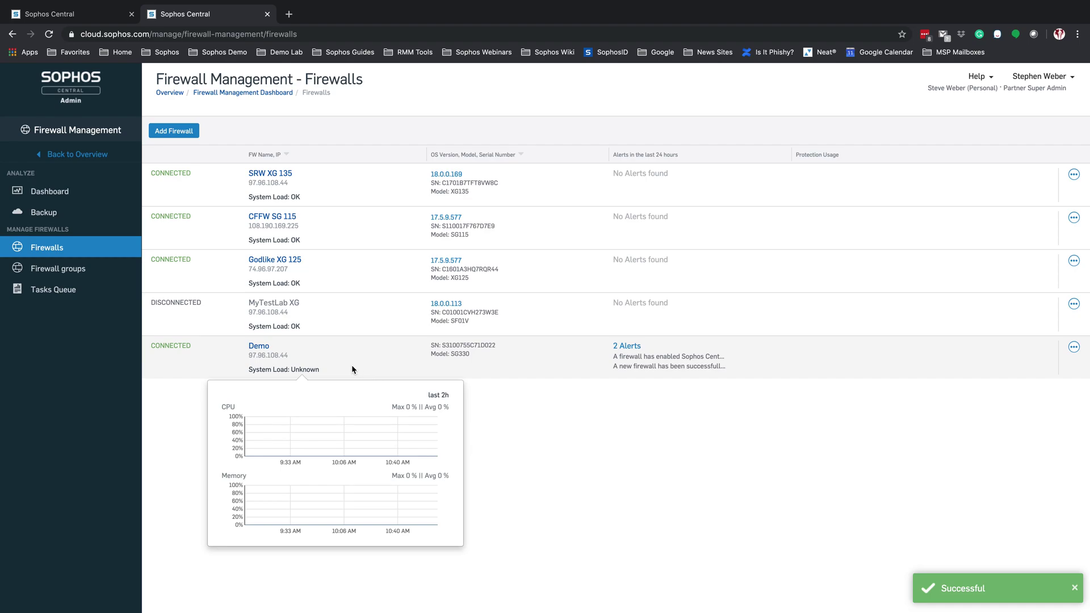
Step: Open the Demo firewall's console at the default admin password settings on Device access
{"action": "left_click", "coordinate": [259, 348]}
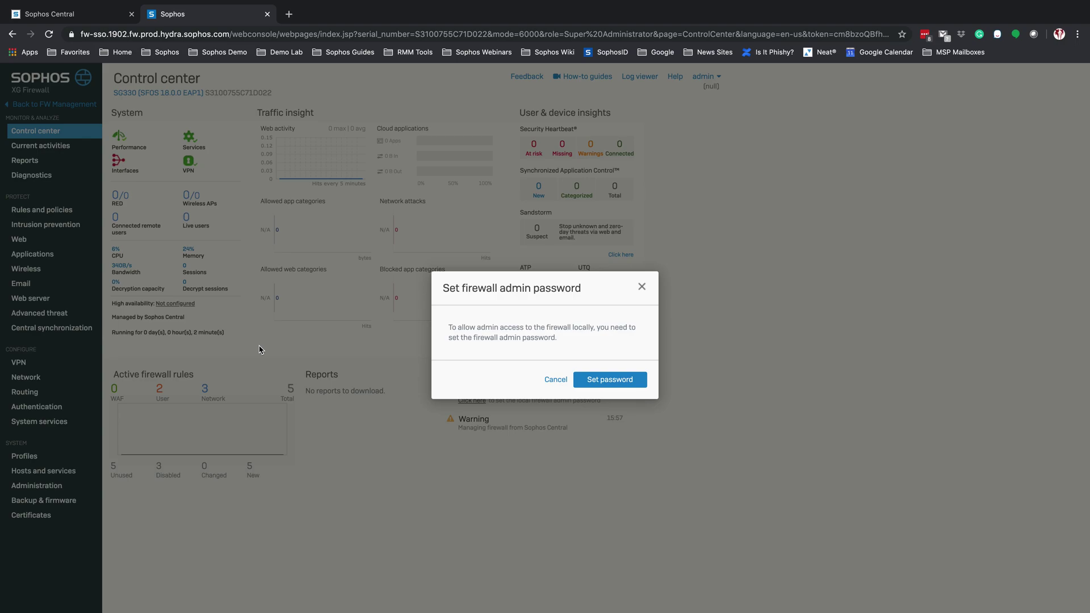
{"action": "left_click", "coordinate": [607, 384]}
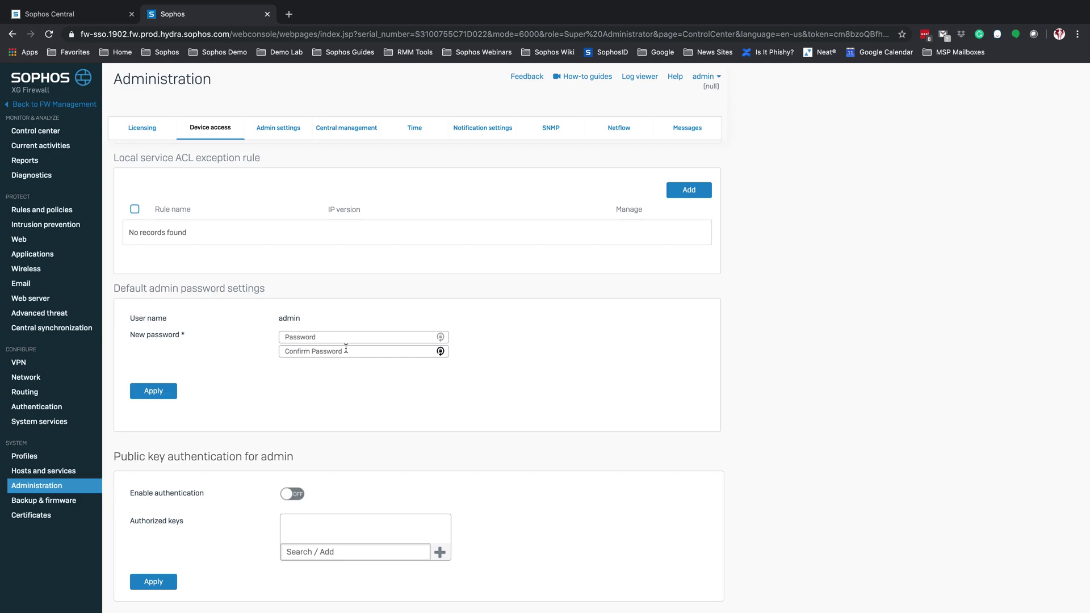
Step: Enter and confirm a new default admin password, then apply and confirm the change
{"action": "left_click", "coordinate": [315, 339]}
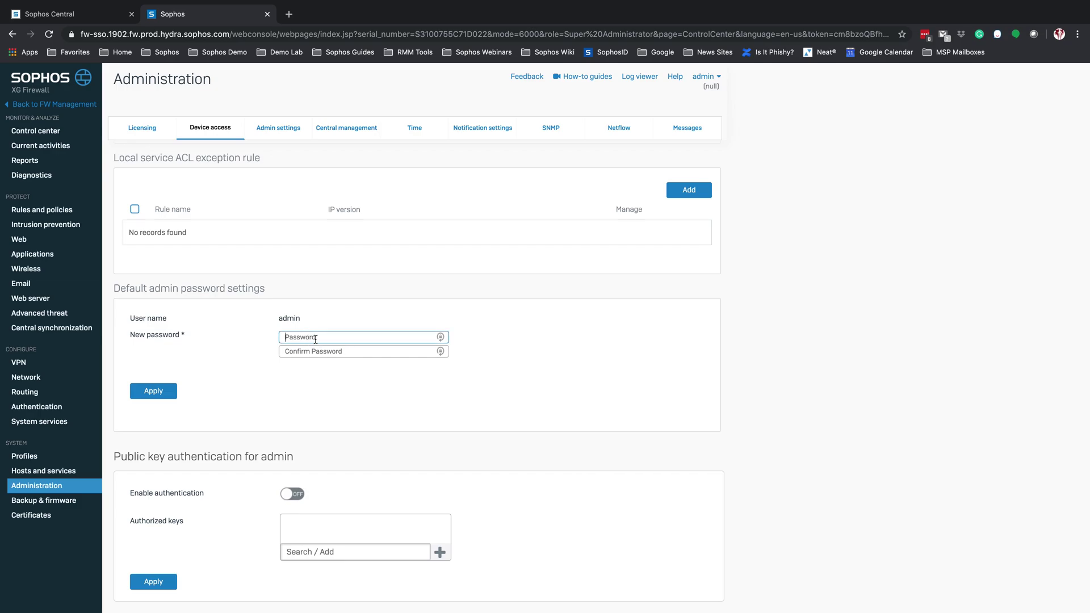
{"action": "type", "text": "********"}
{"action": "key", "text": "Tab"}
{"action": "type", "text": "******"}
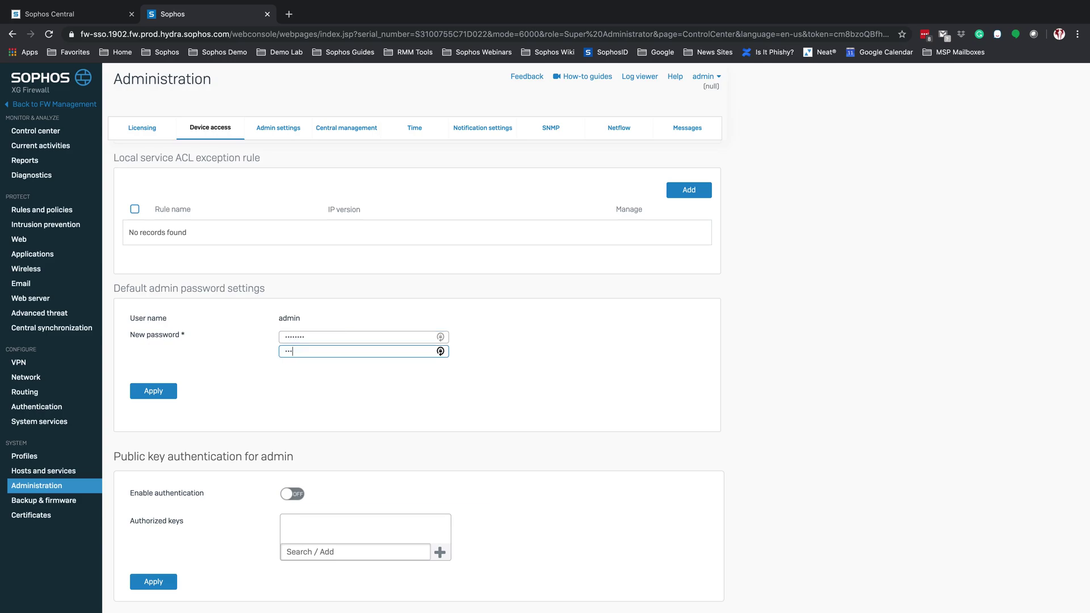
{"action": "type", "text": "**"}
{"action": "left_click", "coordinate": [154, 393]}
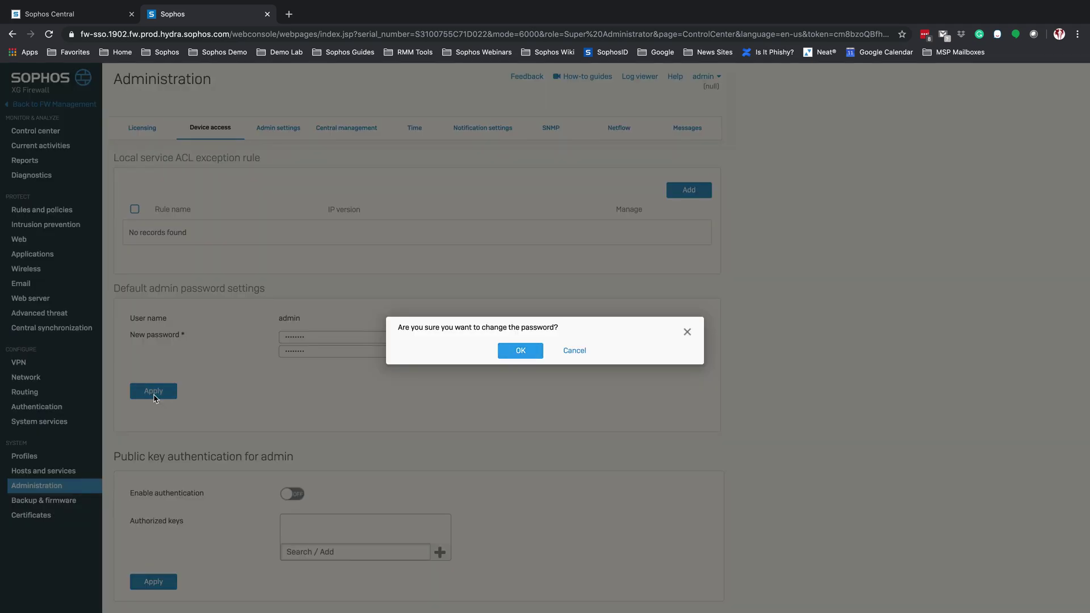
{"action": "left_click", "coordinate": [520, 352]}
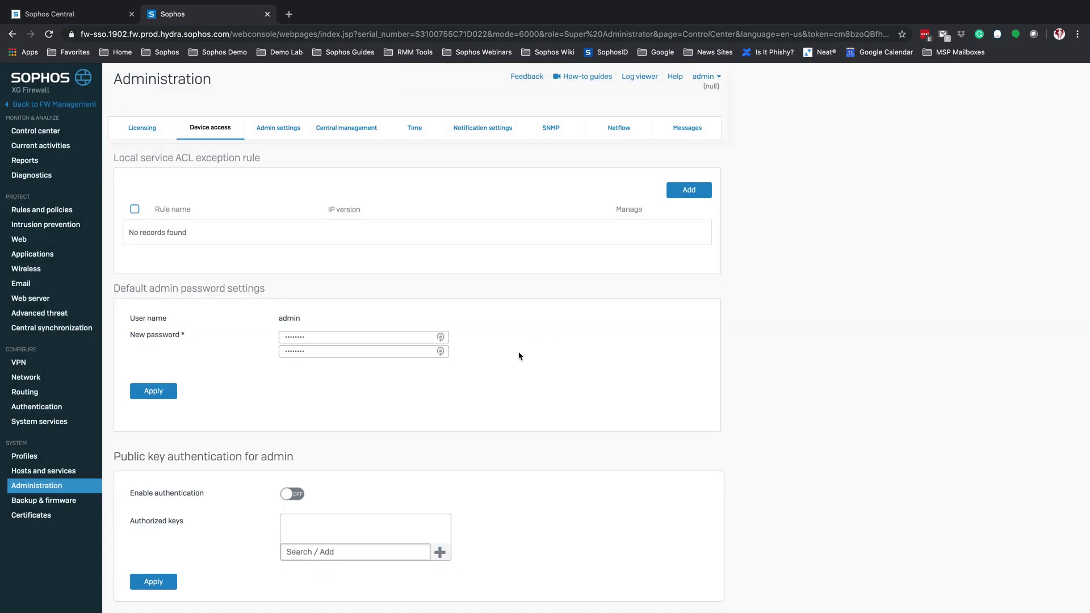
Step: Open the Sophos Central services configuration under Central synchronization
{"action": "left_click", "coordinate": [73, 329]}
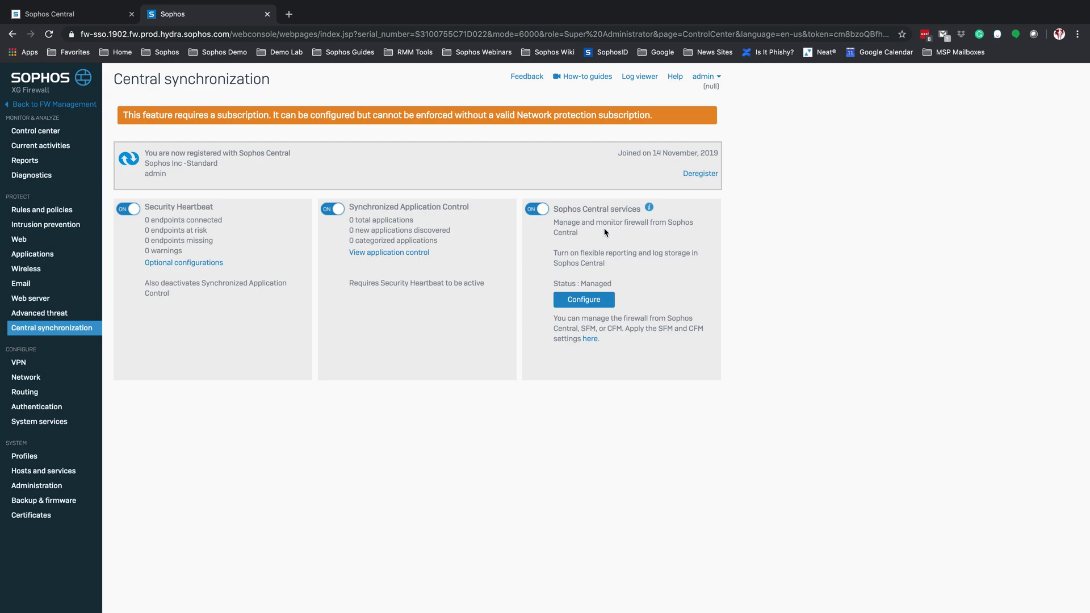
{"action": "left_click", "coordinate": [590, 305]}
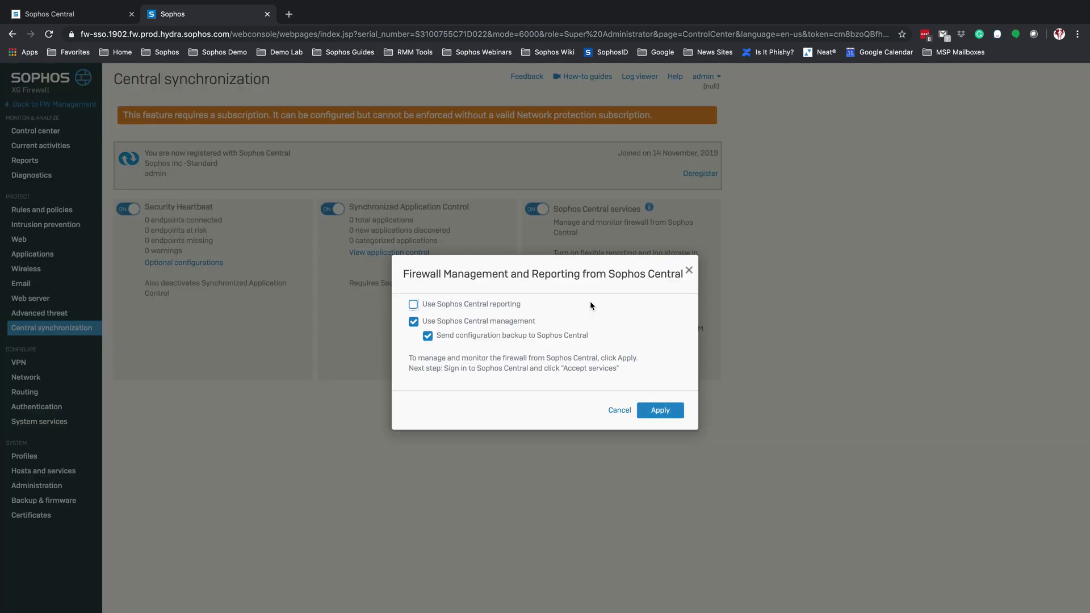